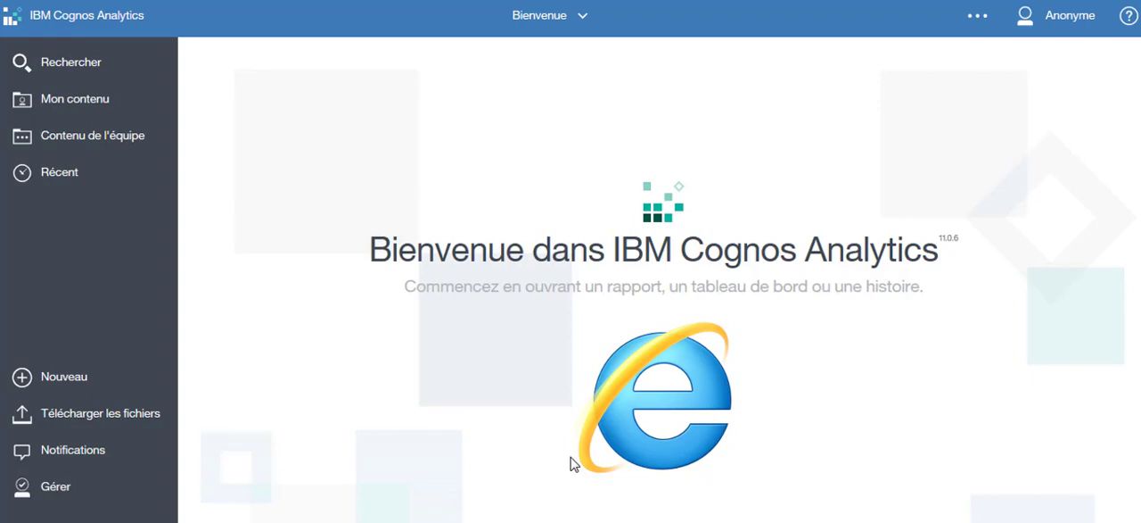
# Step: Upload the Test4.xls spreadsheet from the Desktop
pyautogui.click(124, 421)
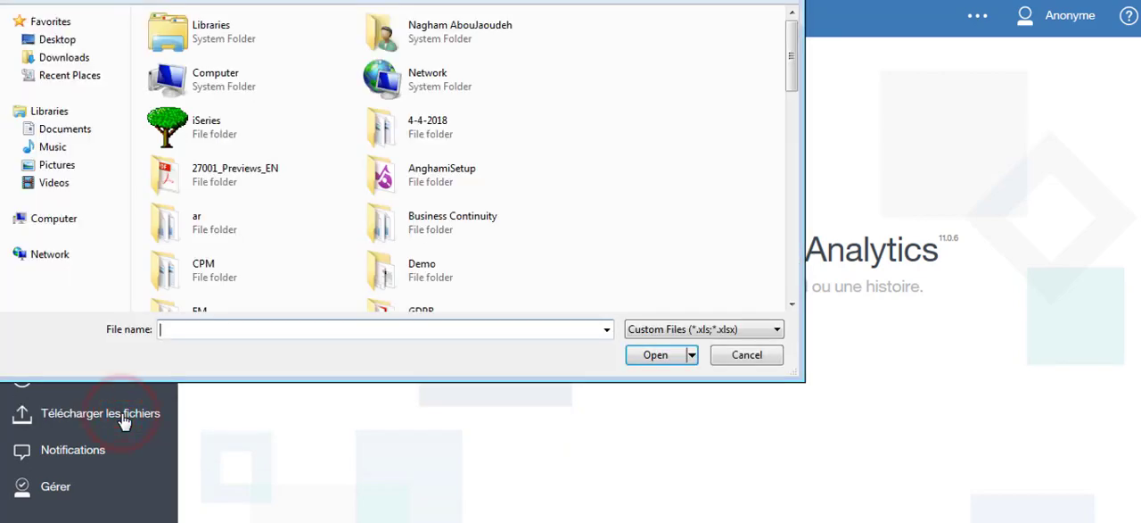
pyautogui.click(83, 43)
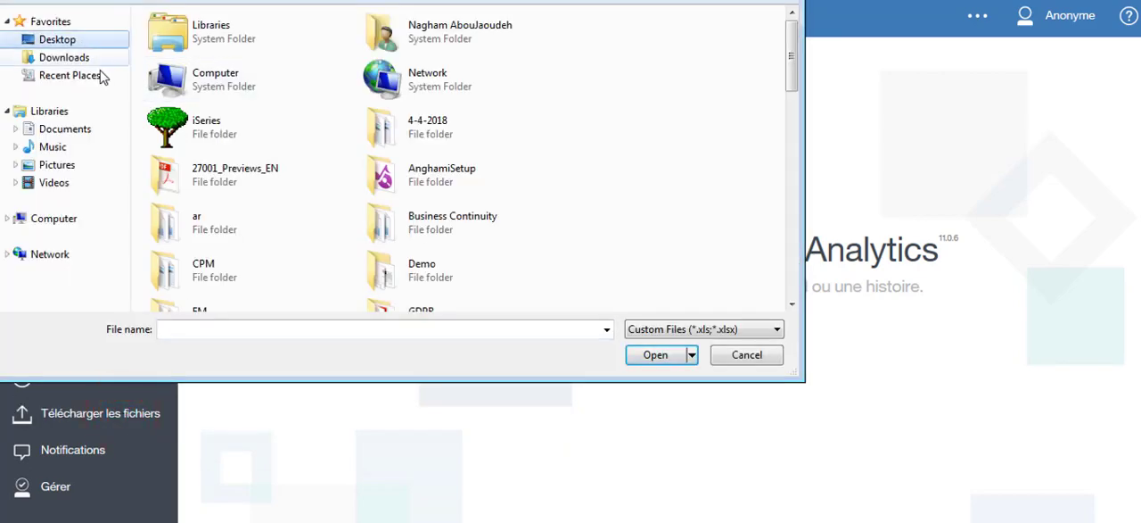
pyautogui.moveTo(792, 56); pyautogui.dragTo(788, 295)
pyautogui.doubleClick(250, 283)
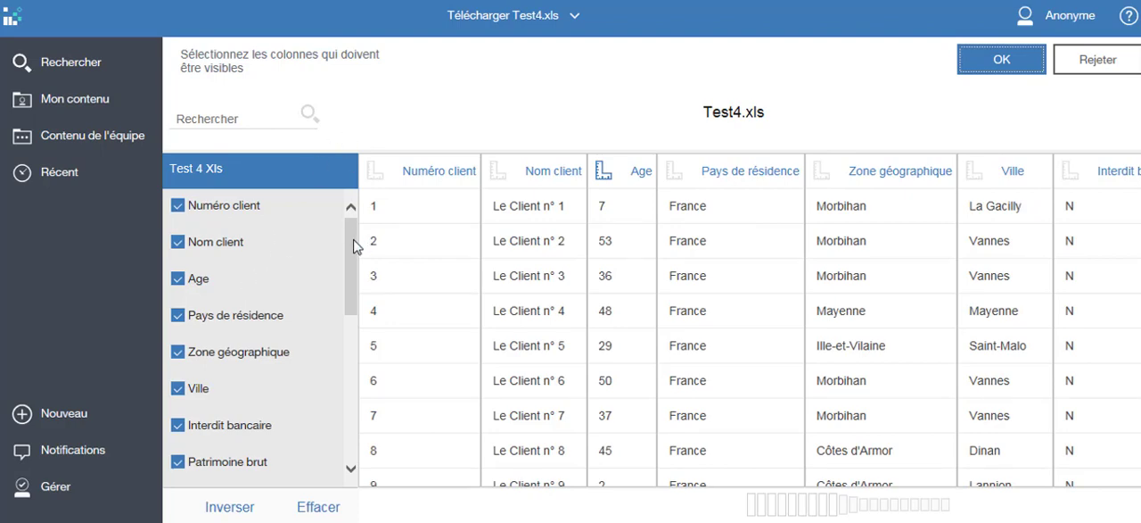
# Step: Review the columns of Test4.xls, stop treating Age as a measure, and confirm the import with all columns kept
pyautogui.moveTo(354, 247); pyautogui.dragTo(345, 296)
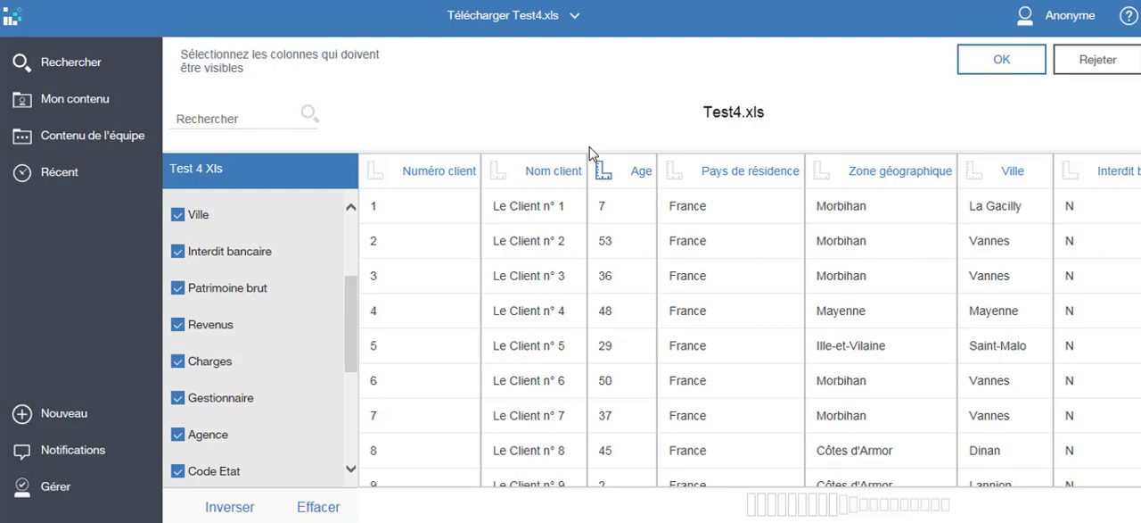
pyautogui.click(678, 171)
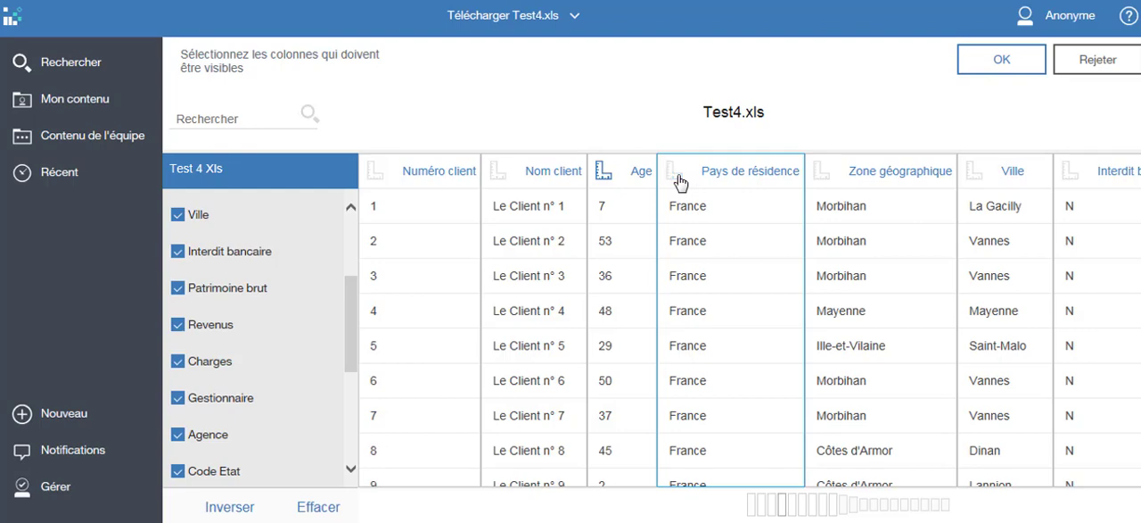
pyautogui.click(604, 175)
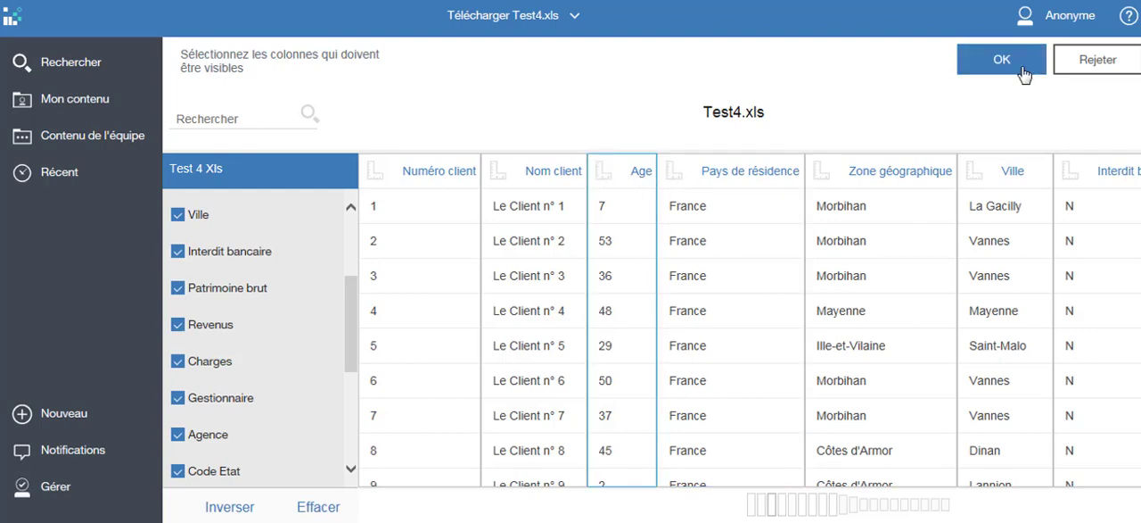
pyautogui.click(1024, 69)
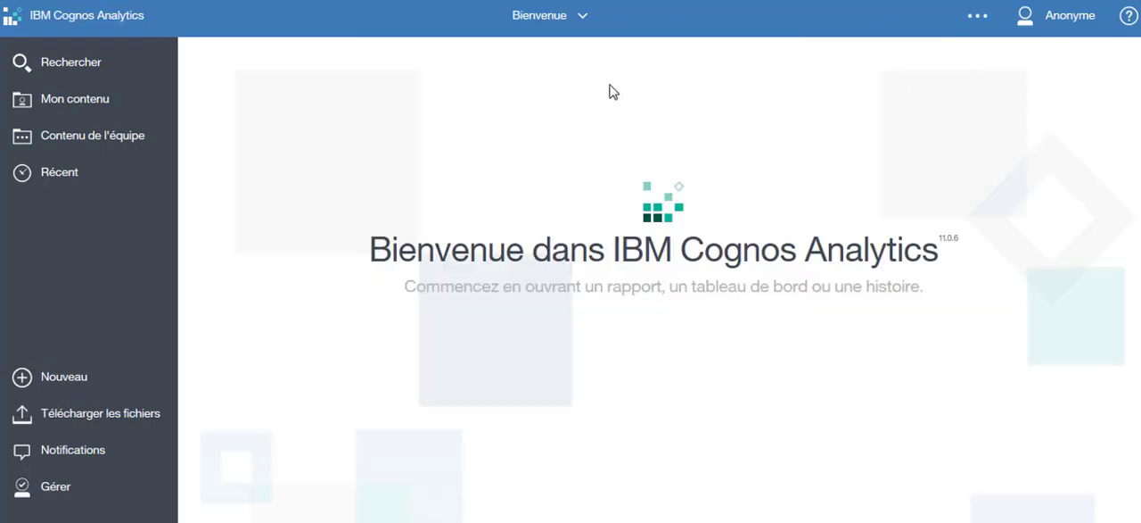
# Step: Check the uploaded file in Mon contenu and create a new tabbed dashboard with the Format libre template
pyautogui.click(73, 102)
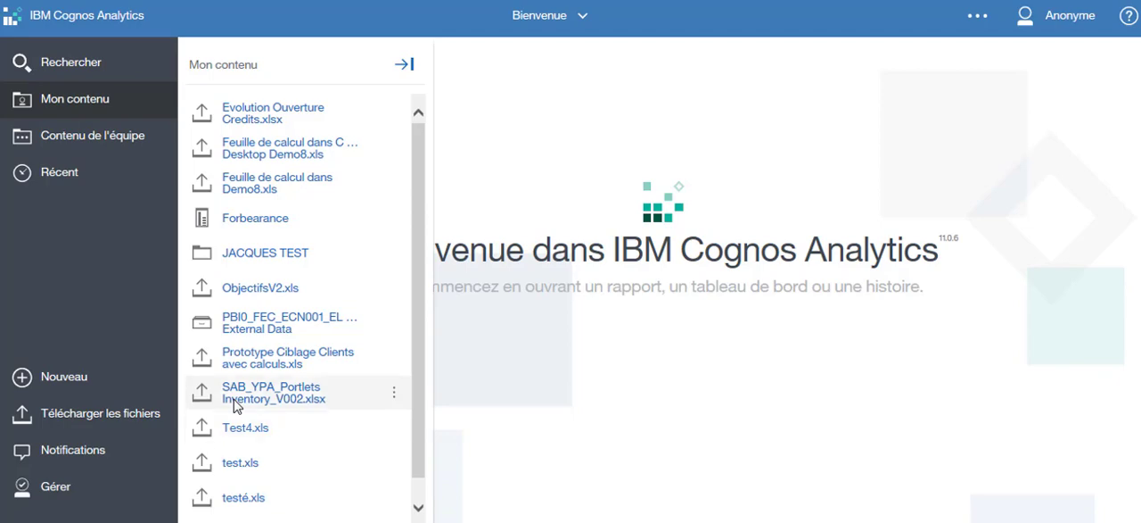
pyautogui.click(55, 393)
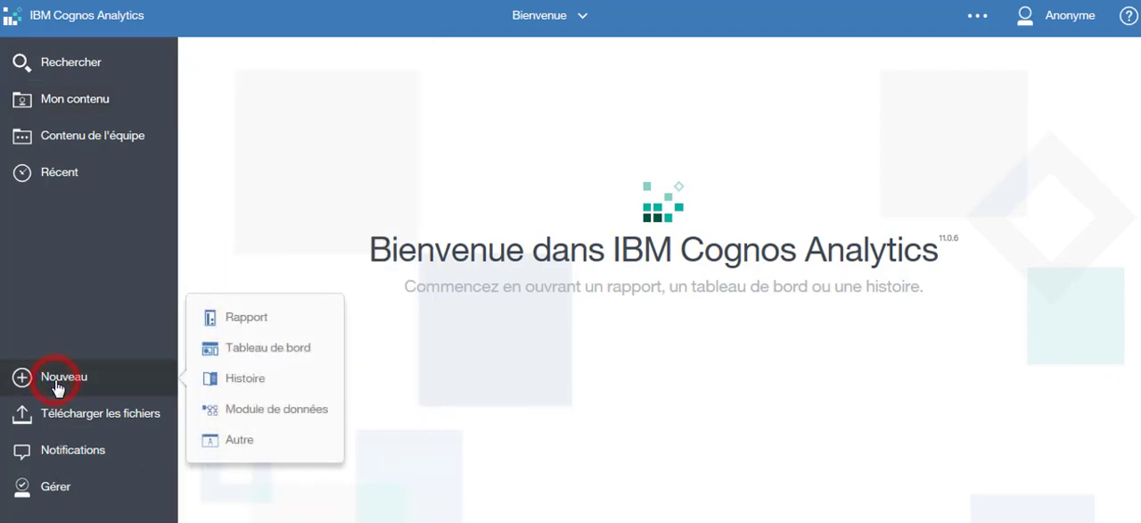
pyautogui.click(255, 356)
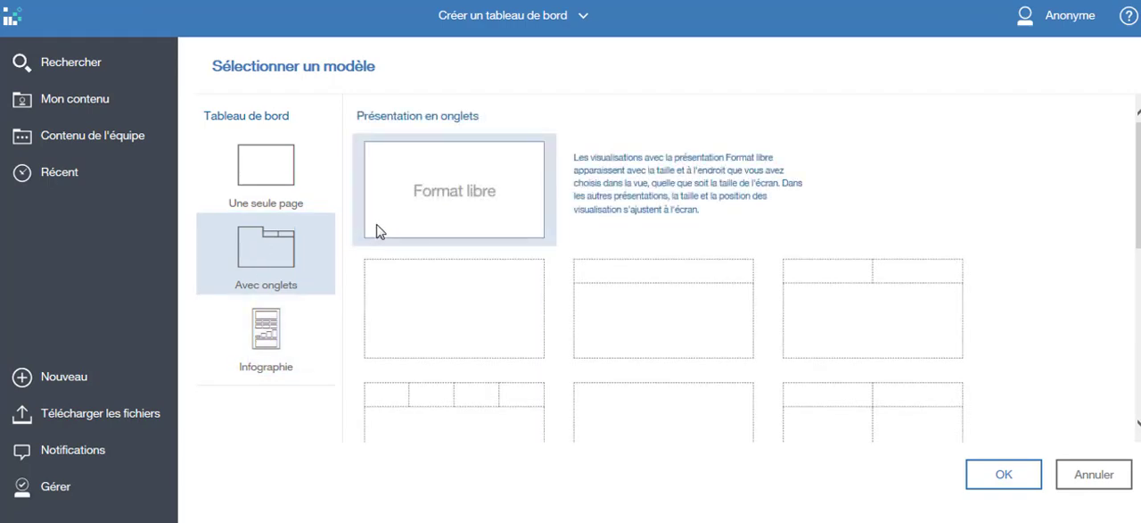
pyautogui.click(1029, 494)
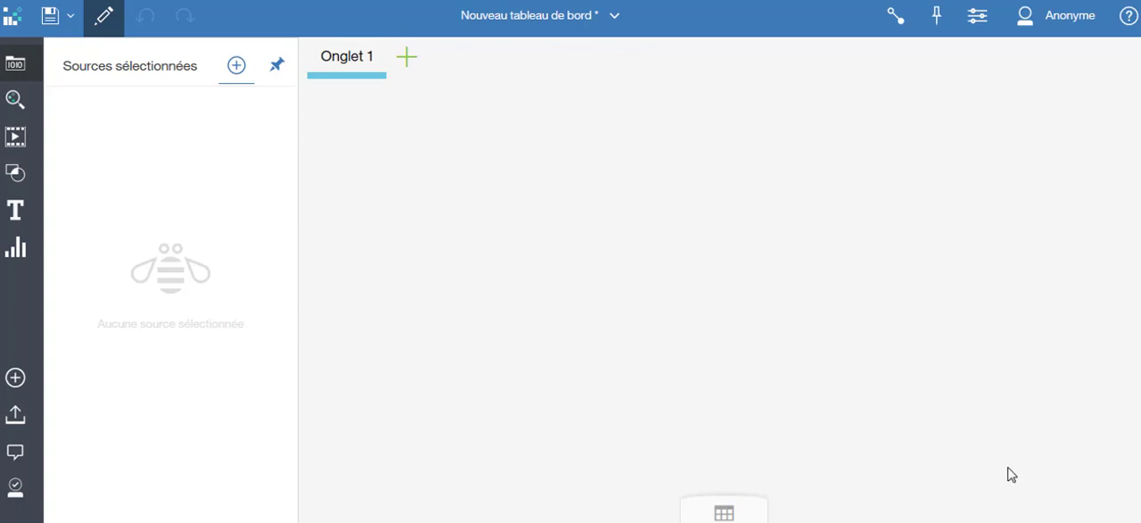
# Step: Rename the dashboard tab Onglet 1 as "Ciblage client"
pyautogui.click(356, 56)
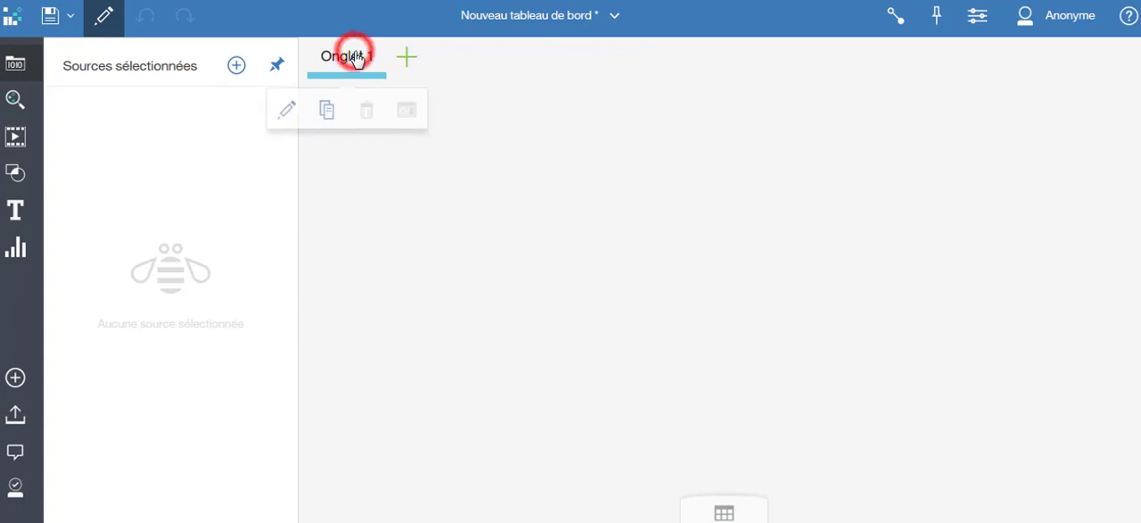
pyautogui.click(288, 110)
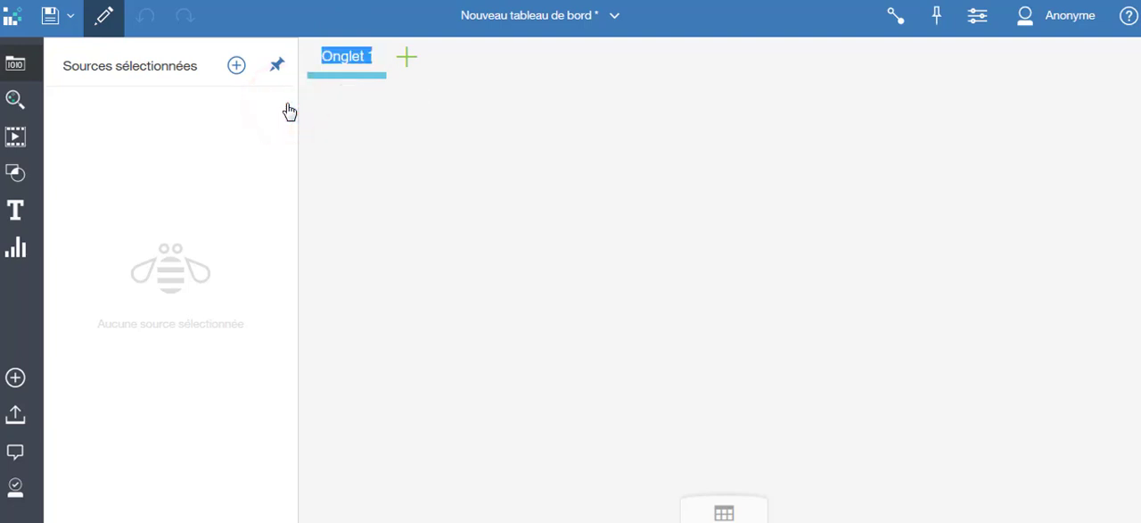
pyautogui.write('Ciblage')
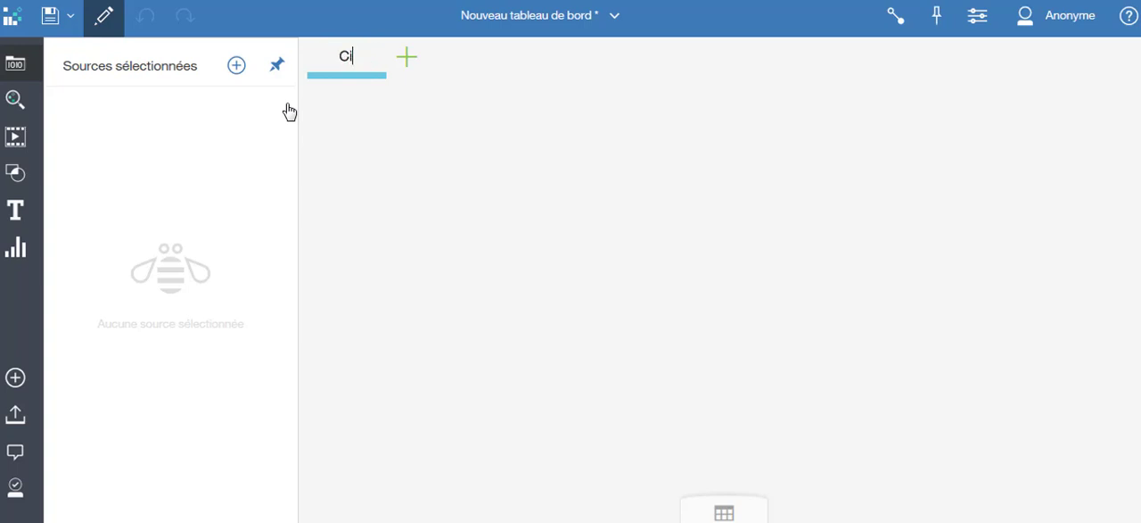
pyautogui.write(' client')
pyautogui.click(393, 146)
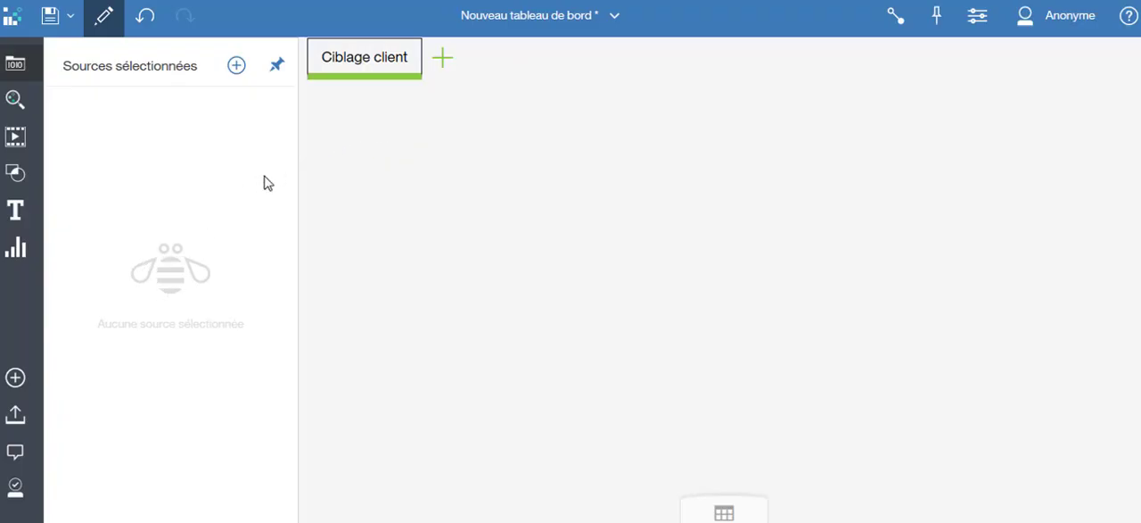
# Step: Add "Prototype Ciblage Clients avec calculs.xls" from Mon contenu as the dashboard's source and preview its data table
pyautogui.click(237, 67)
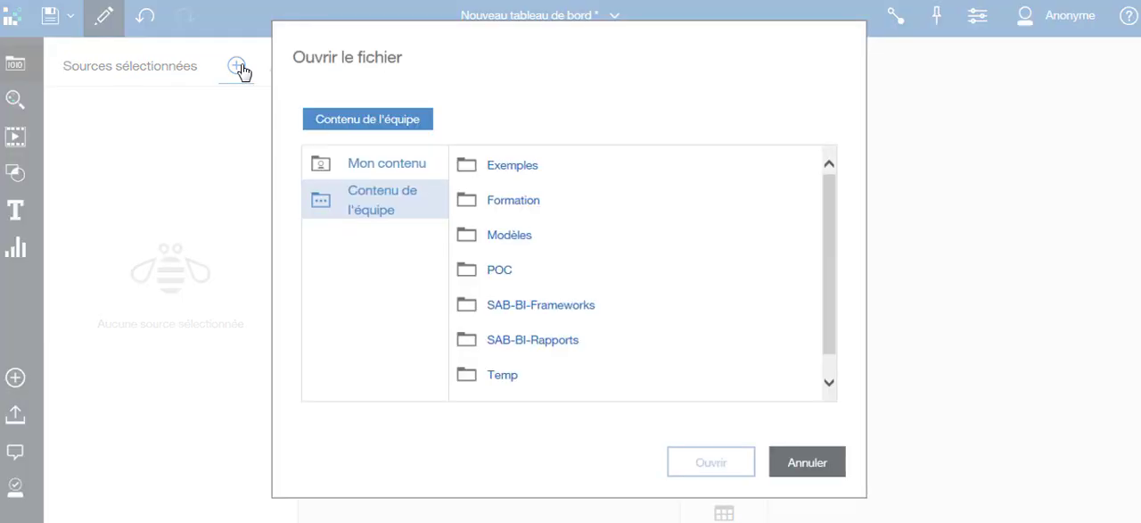
pyautogui.click(364, 165)
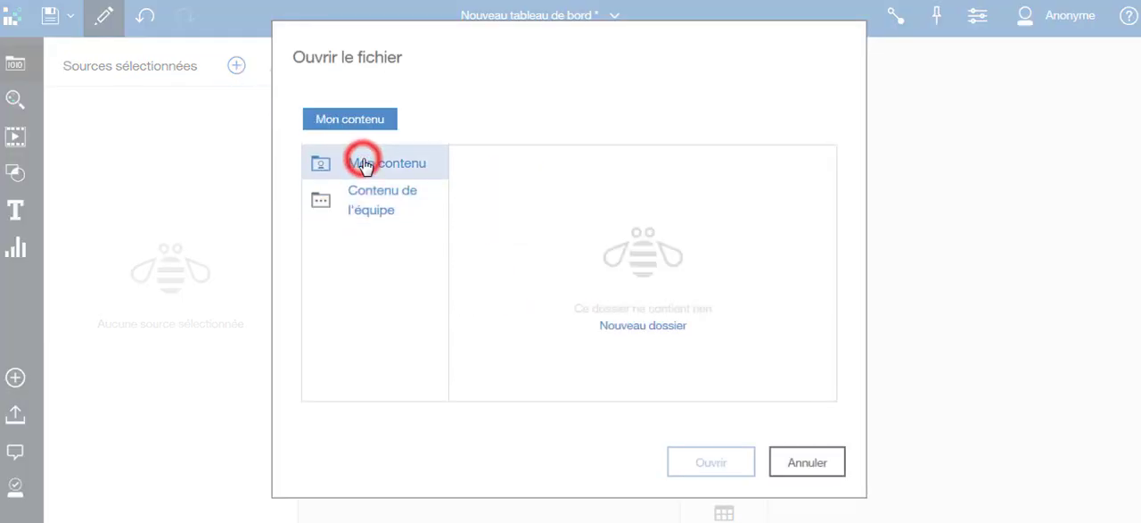
pyautogui.click(606, 376)
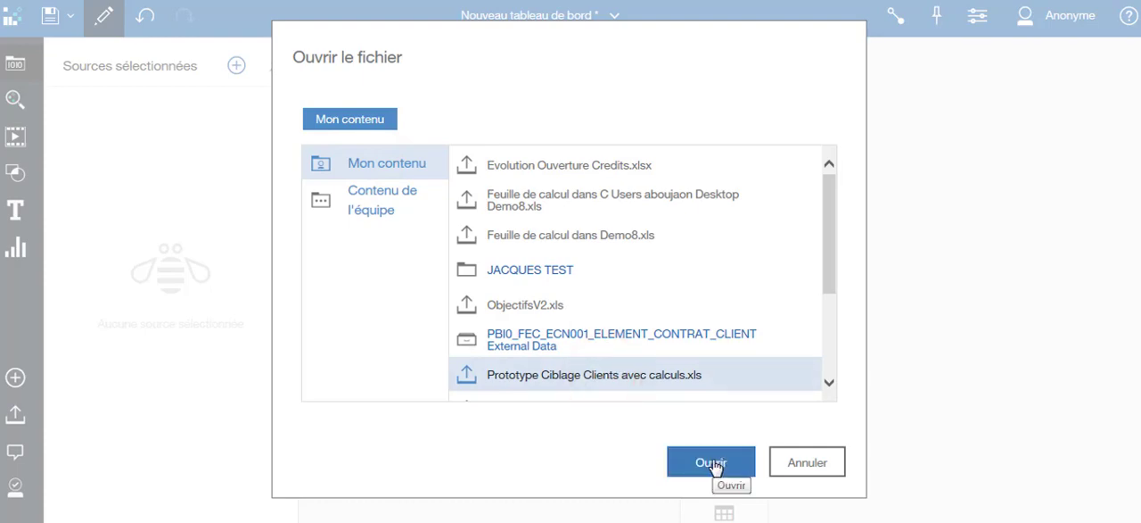
pyautogui.click(714, 464)
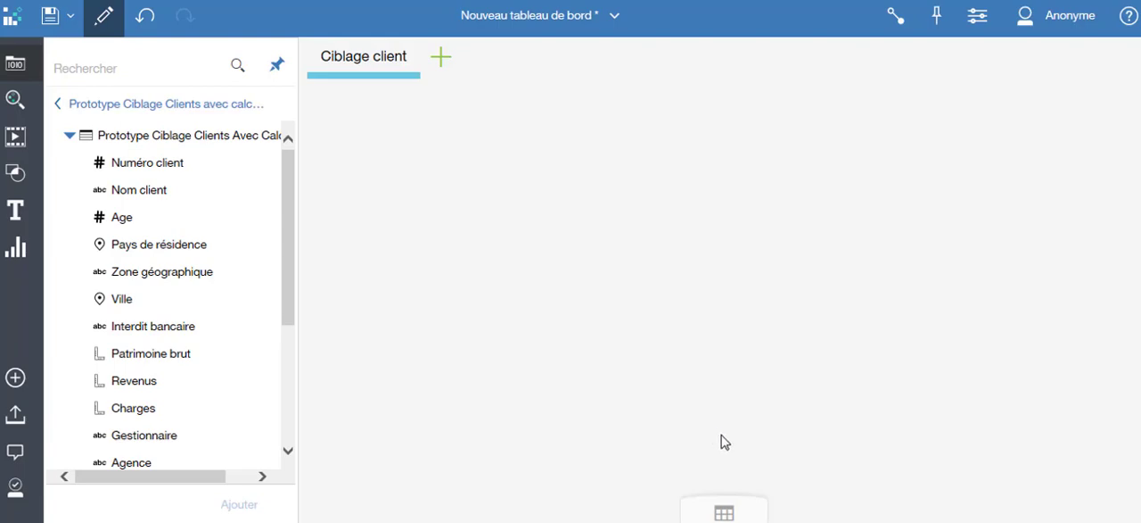
pyautogui.click(729, 516)
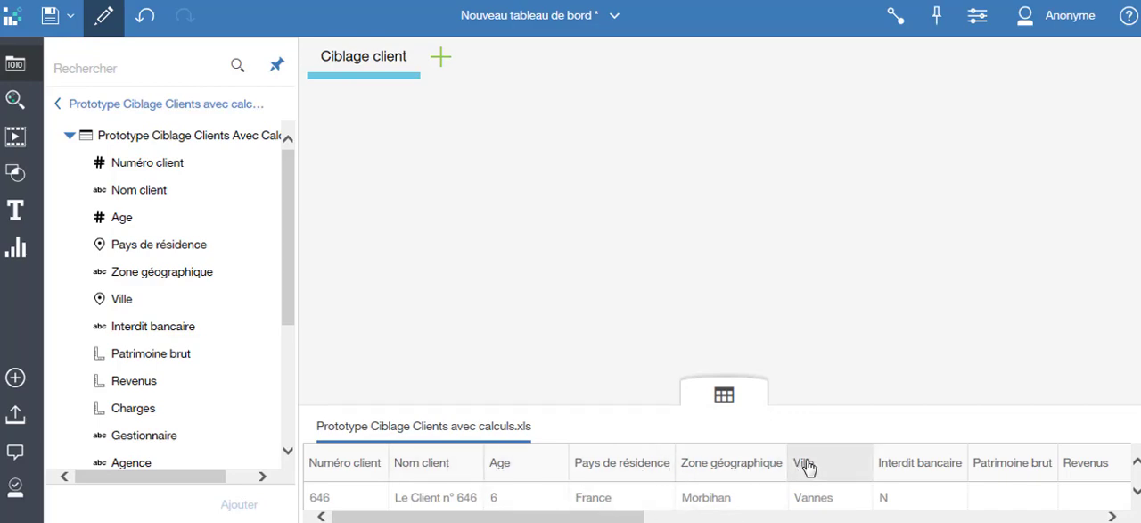
pyautogui.moveTo(632, 516); pyautogui.dragTo(579, 518)
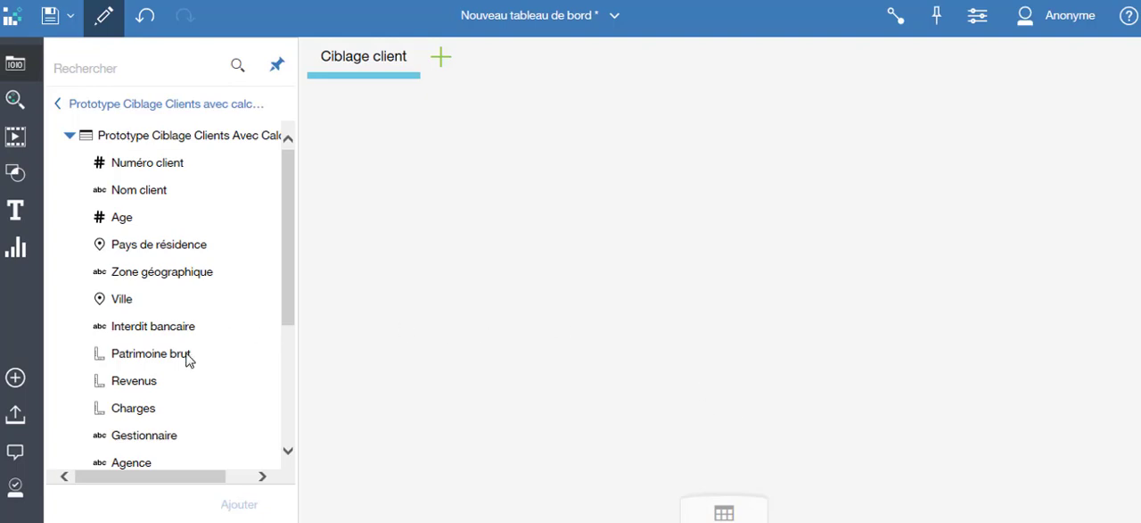
# Step: Place Patrimoine brut on the empty dashboard and combine it with Gestionnaire in one chart
pyautogui.moveTo(188, 357); pyautogui.dragTo(530, 175)
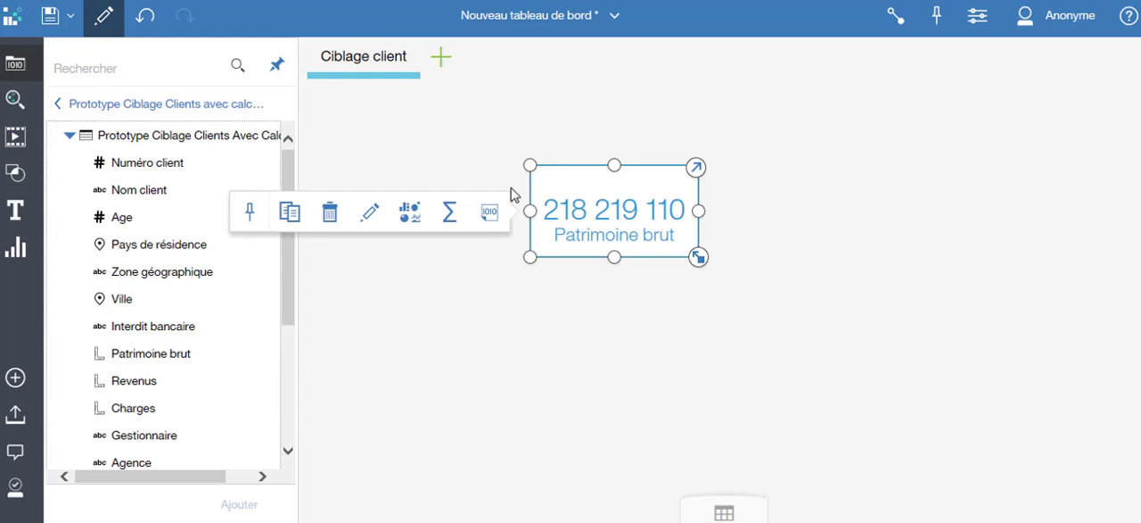
pyautogui.moveTo(163, 438); pyautogui.dragTo(550, 184)
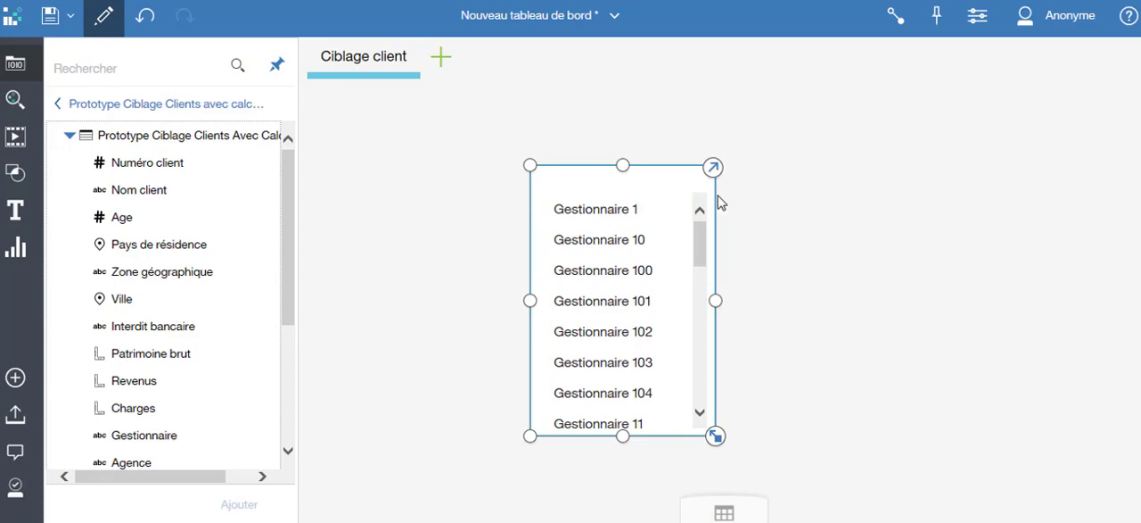
pyautogui.hotkey('ctrl', 'z')
pyautogui.moveTo(199, 433); pyautogui.dragTo(576, 214)
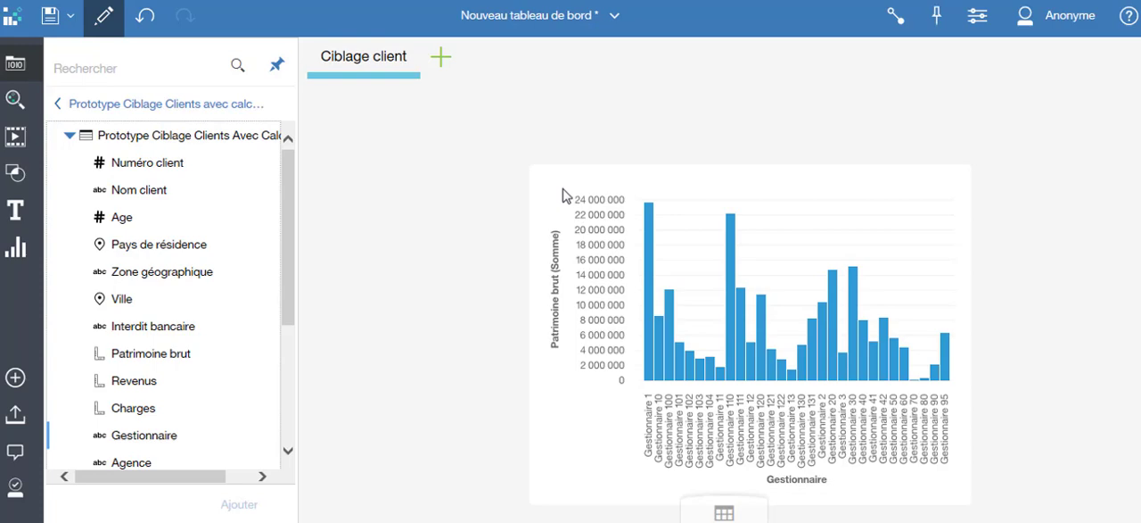
# Step: Inspect the Gestionnaire 110 bar and add Zone géographique to the Patrimoine brut chart
pyautogui.click(727, 225)
pyautogui.click(729, 228)
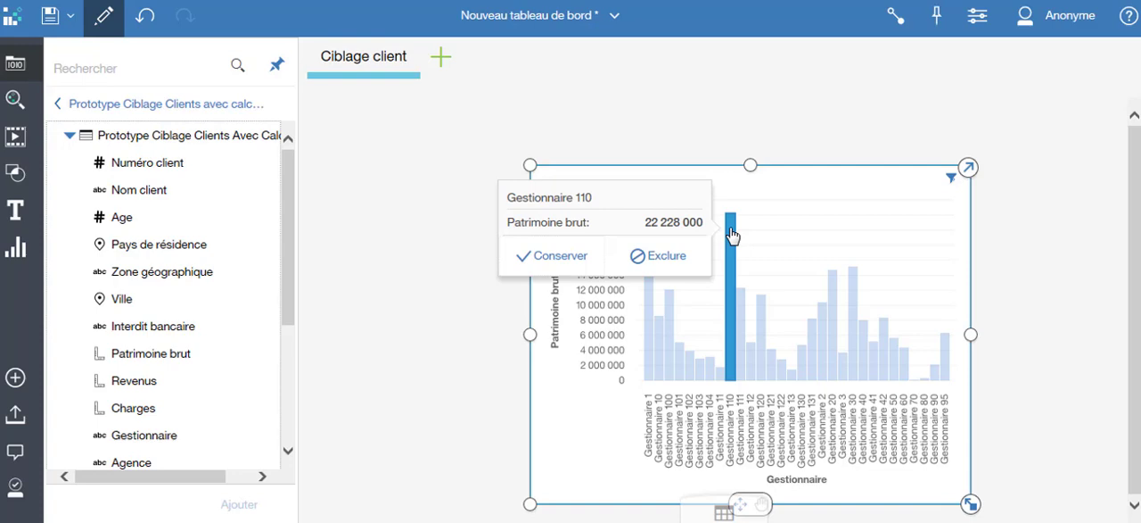
pyautogui.click(191, 273)
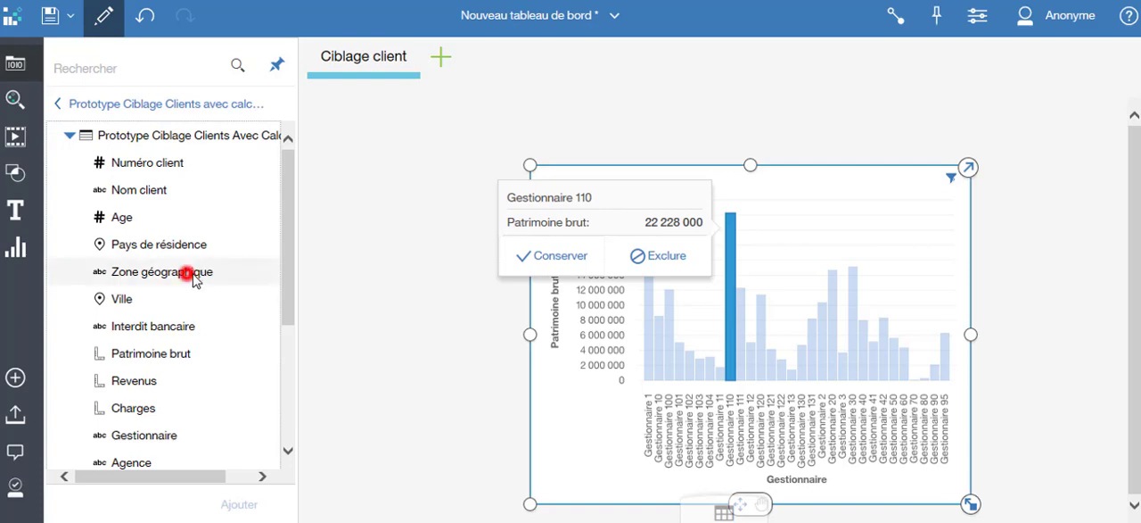
pyautogui.moveTo(192, 273); pyautogui.dragTo(664, 273)
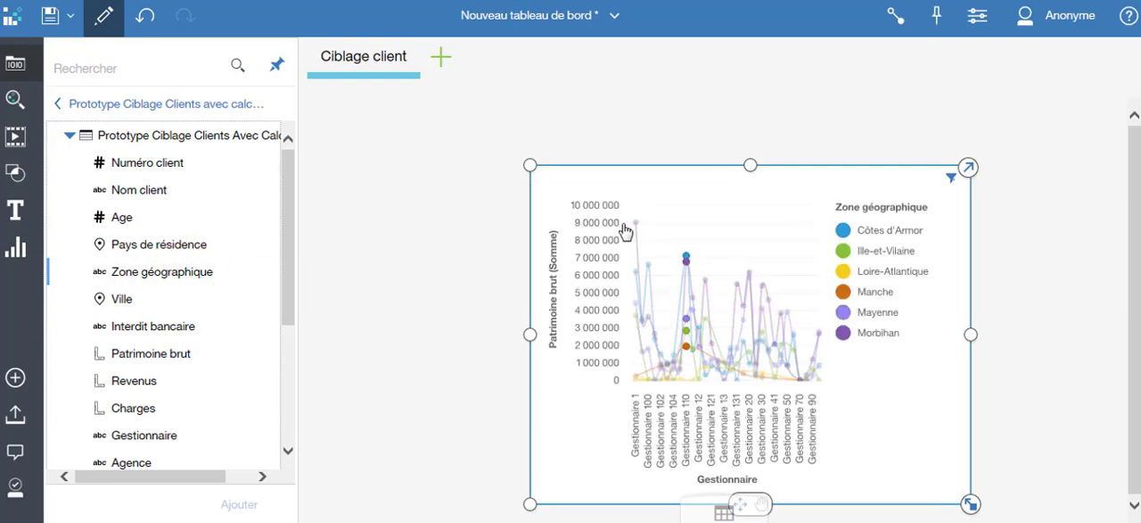
# Step: Clear the Gestionnaire 110 selection in the chart and set its visualization to Courbe lisse
pyautogui.click(669, 224)
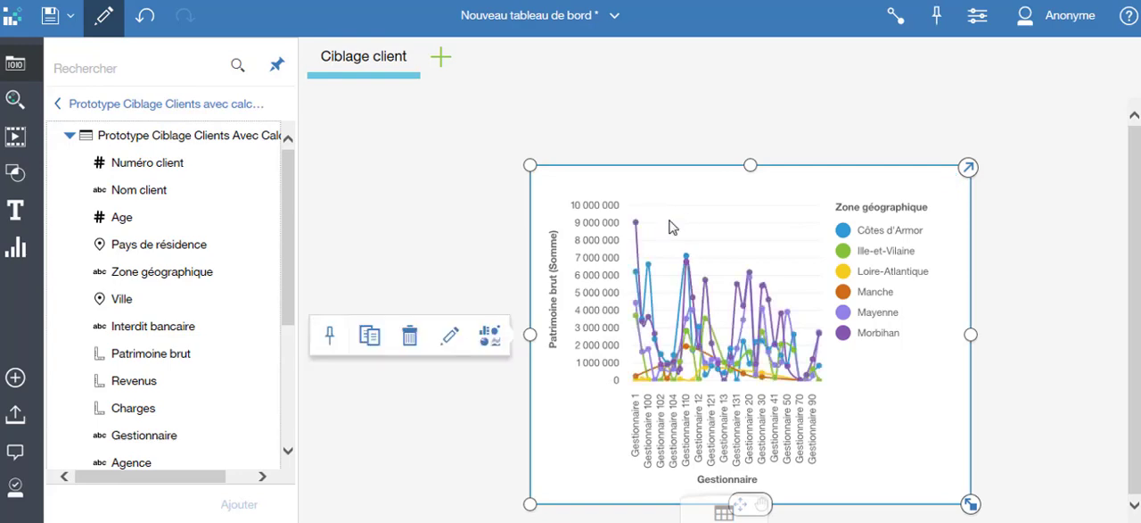
pyautogui.click(490, 341)
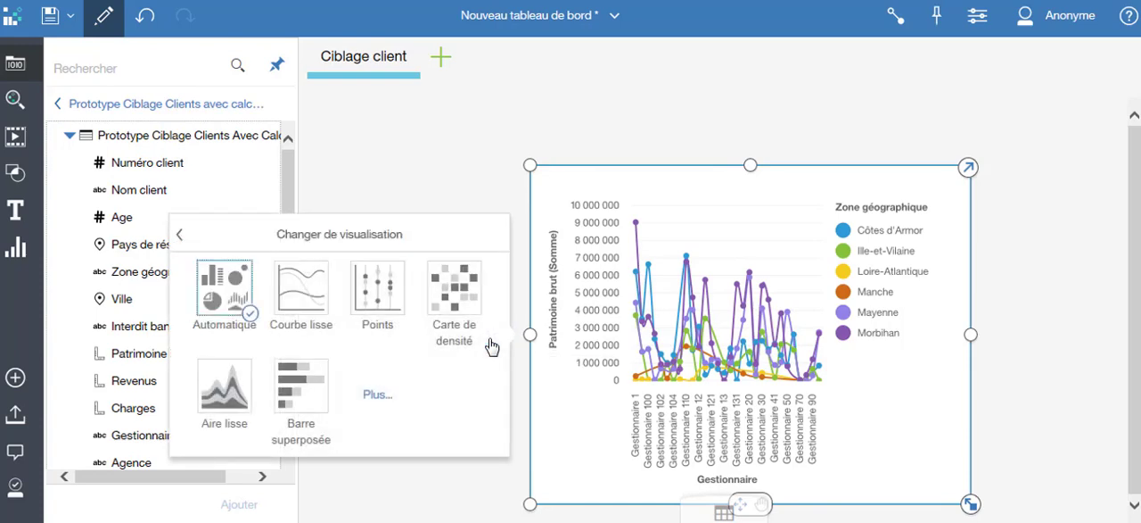
pyautogui.click(308, 304)
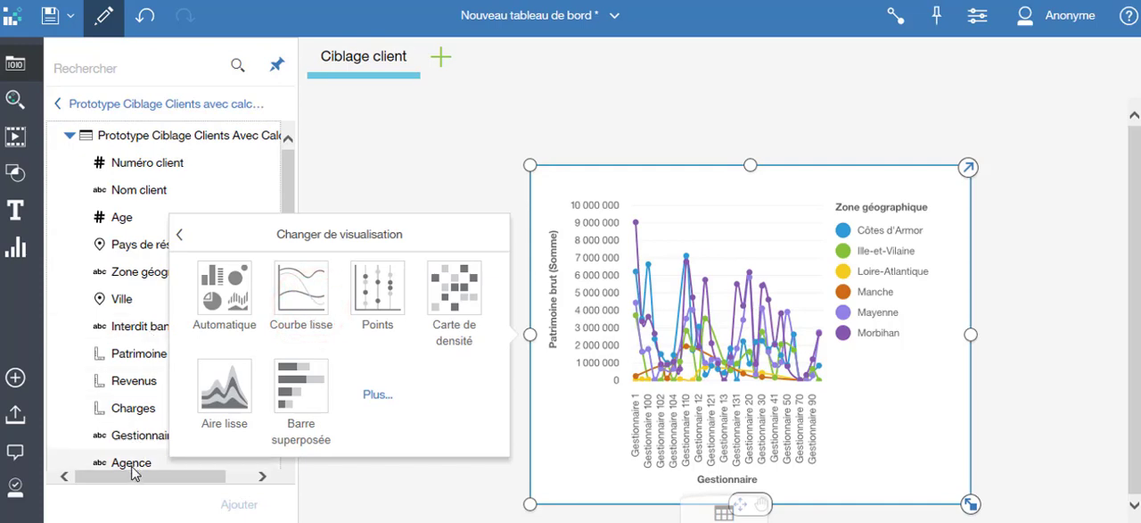
# Step: Add an Agence list beside the chart and filter by Agence 1, Agence 10, Agence 13 and finally Agence 2
pyautogui.moveTo(134, 469); pyautogui.dragTo(999, 212)
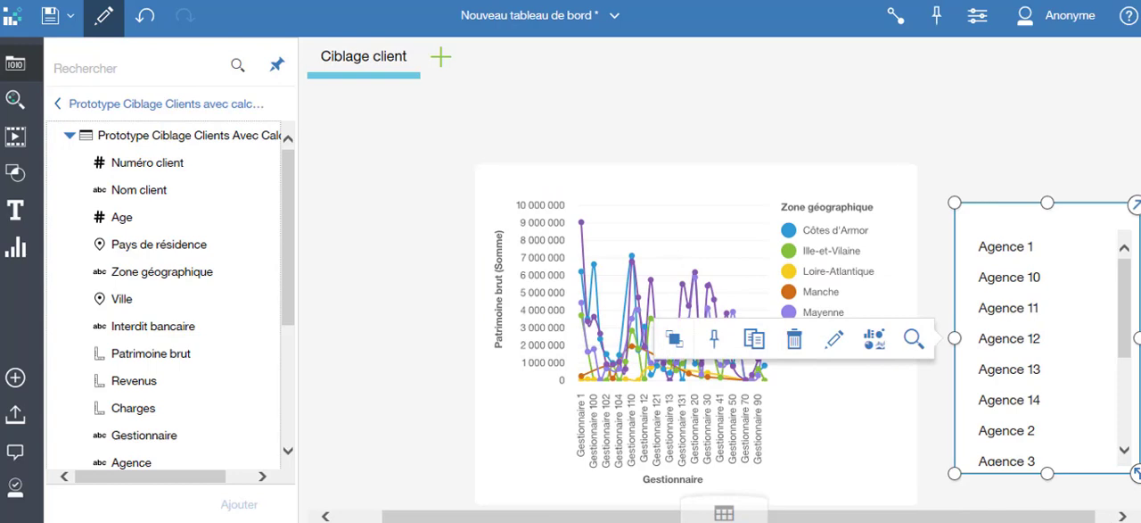
pyautogui.click(1014, 252)
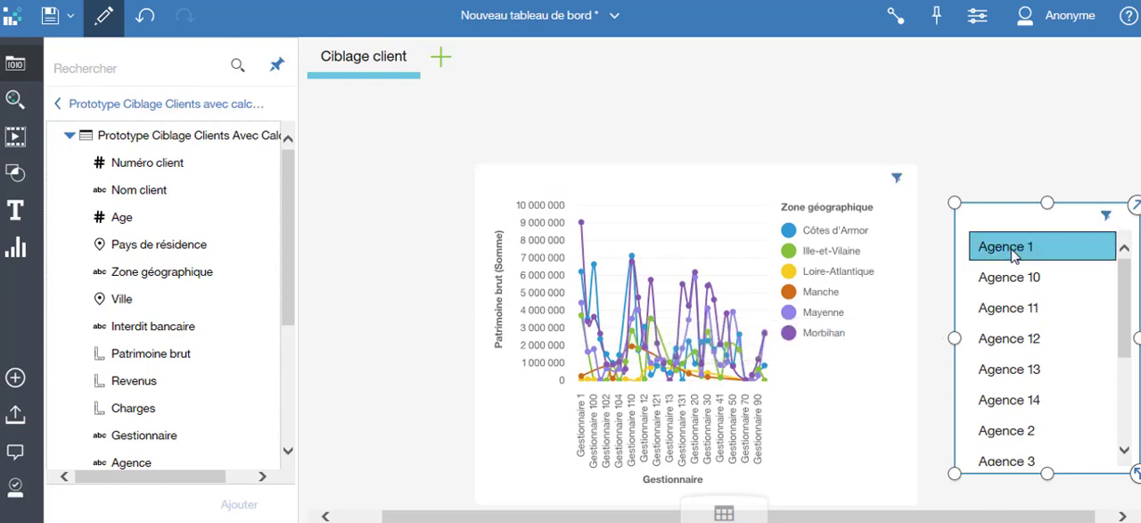
pyautogui.click(1013, 278)
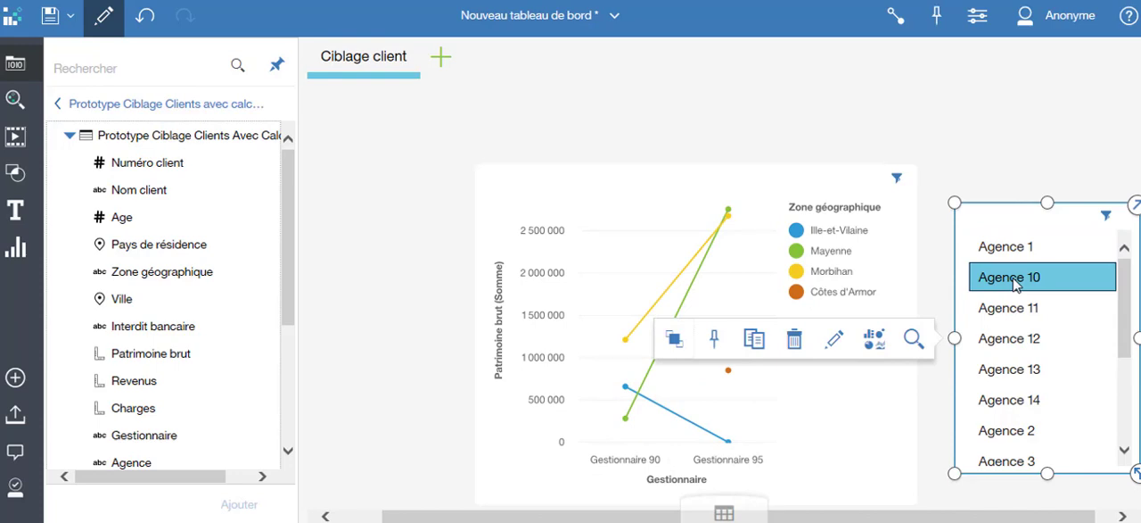
pyautogui.click(1024, 371)
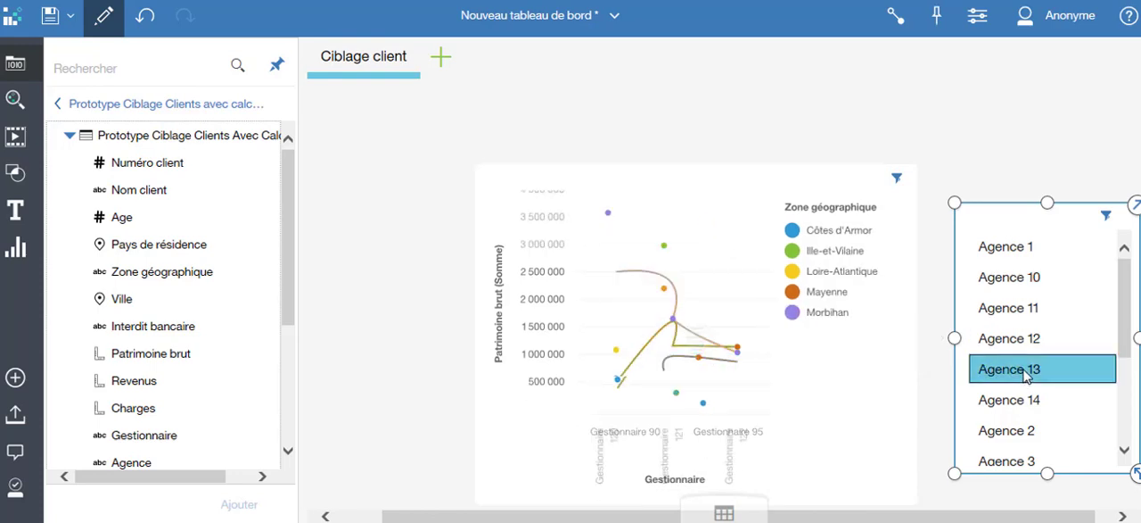
pyautogui.click(1025, 431)
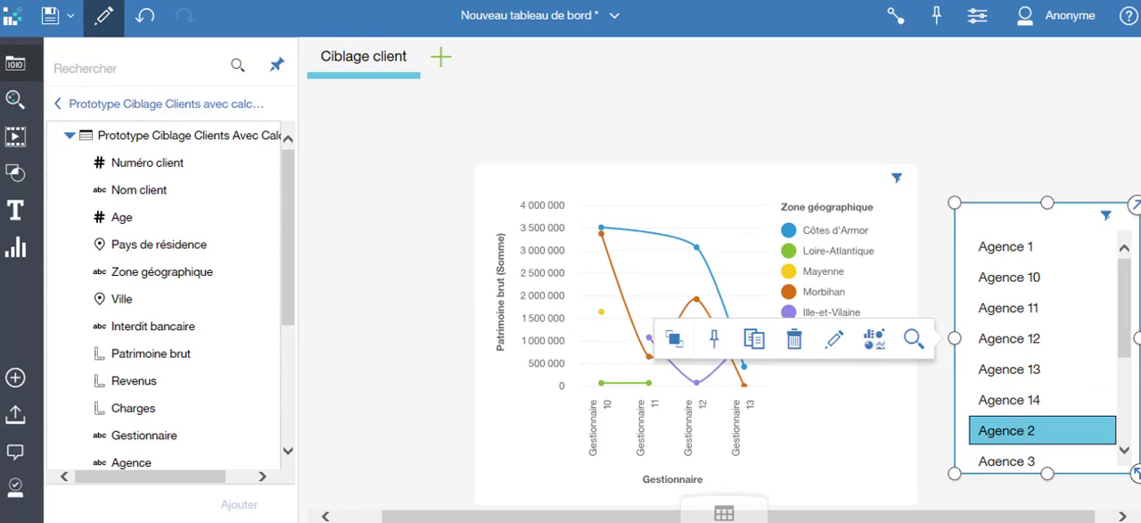
# Step: Save the dashboard in Mon contenu under the name "deo_"
pyautogui.click(50, 16)
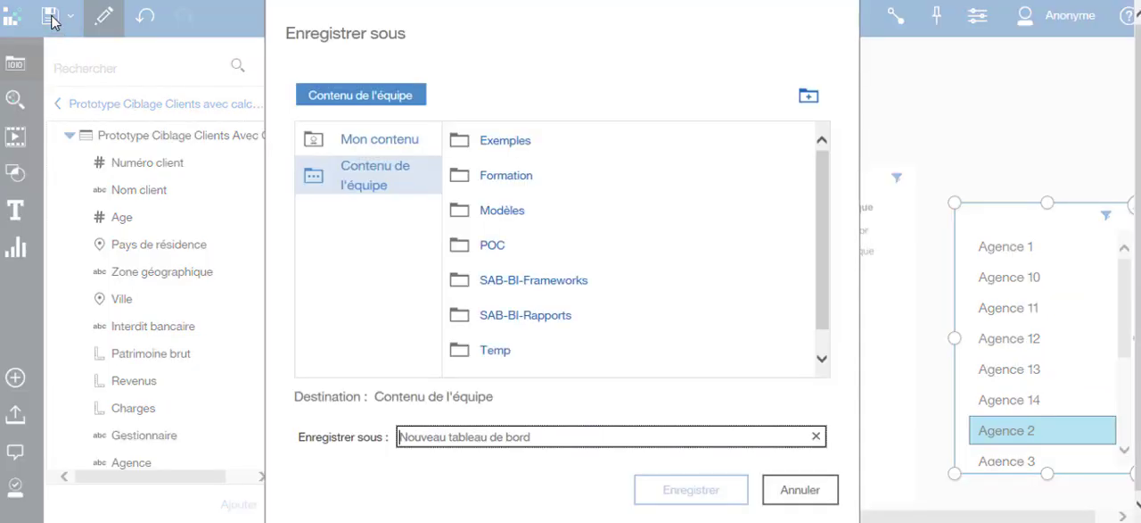
pyautogui.click(354, 145)
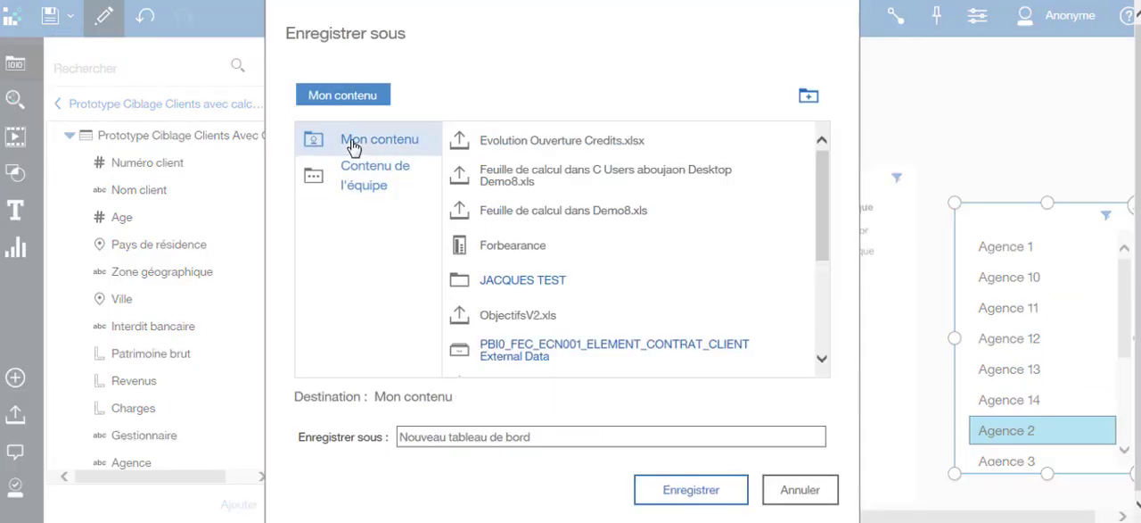
pyautogui.click(479, 440)
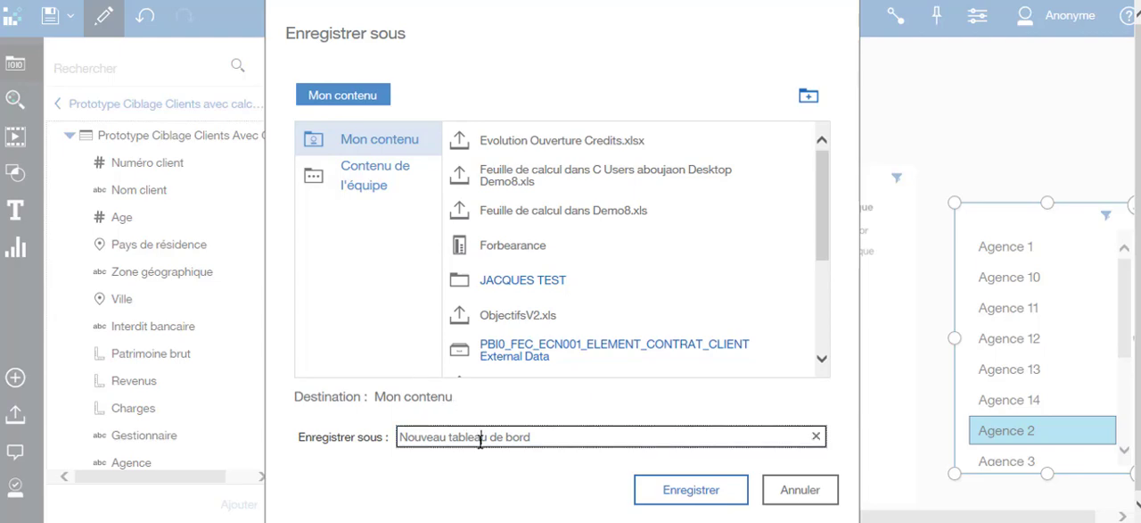
pyautogui.press('BackSpace')
pyautogui.press('BackSpace')
pyautogui.press('BackSpace')
pyautogui.press('BackSpace')
pyautogui.press('BackSpace')
pyautogui.press('BackSpace')
pyautogui.press('BackSpace')
pyautogui.press('BackSpace')
pyautogui.press('BackSpace')
pyautogui.press('BackSpace')
pyautogui.press('BackSpace')
pyautogui.press('BackSpace')
pyautogui.press('BackSpace')
pyautogui.press('BackSpace')
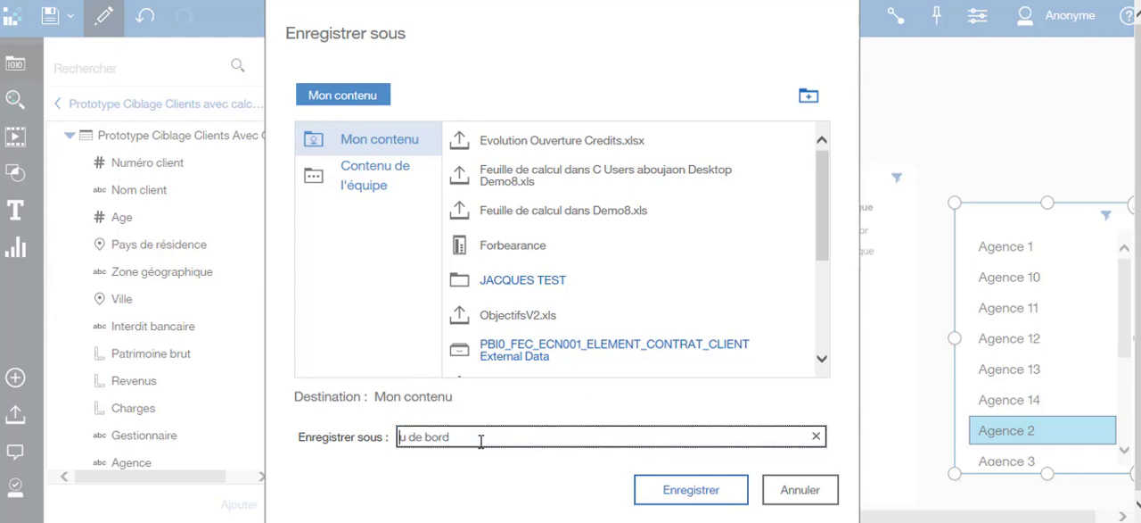
pyautogui.press('Delete')
pyautogui.press('Delete')
pyautogui.press('Delete')
pyautogui.press('Delete')
pyautogui.press('Delete')
pyautogui.press('Delete')
pyautogui.press('Delete')
pyautogui.press('Delete')
pyautogui.press('Delete')
pyautogui.write('c')
pyautogui.click(654, 491)
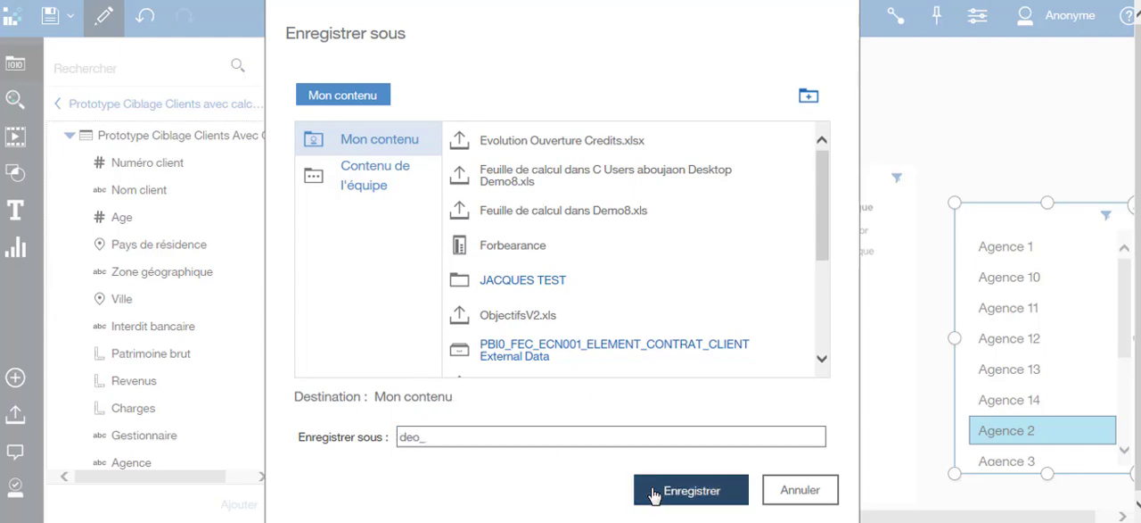